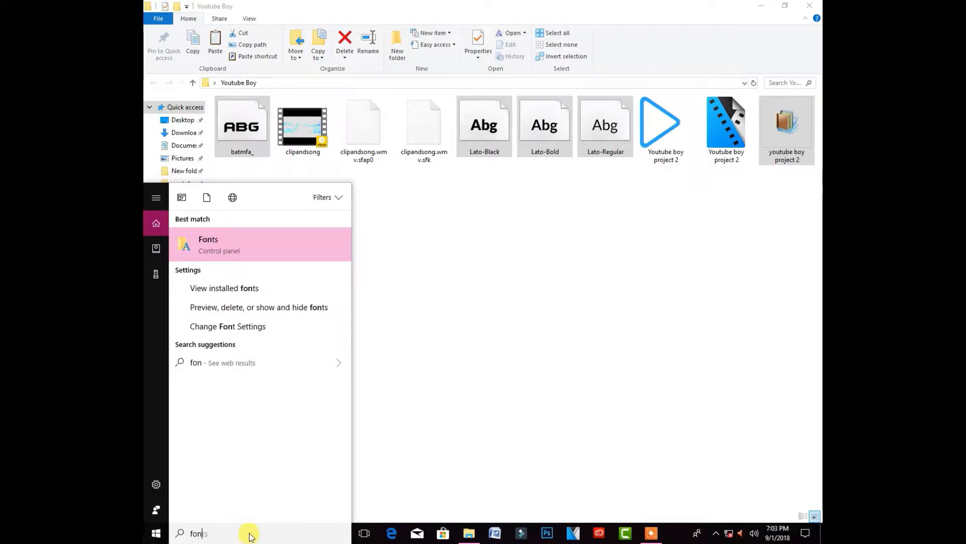
Find and open the Control Panel Fonts folder, and paste the copied font files into it
text(ts)
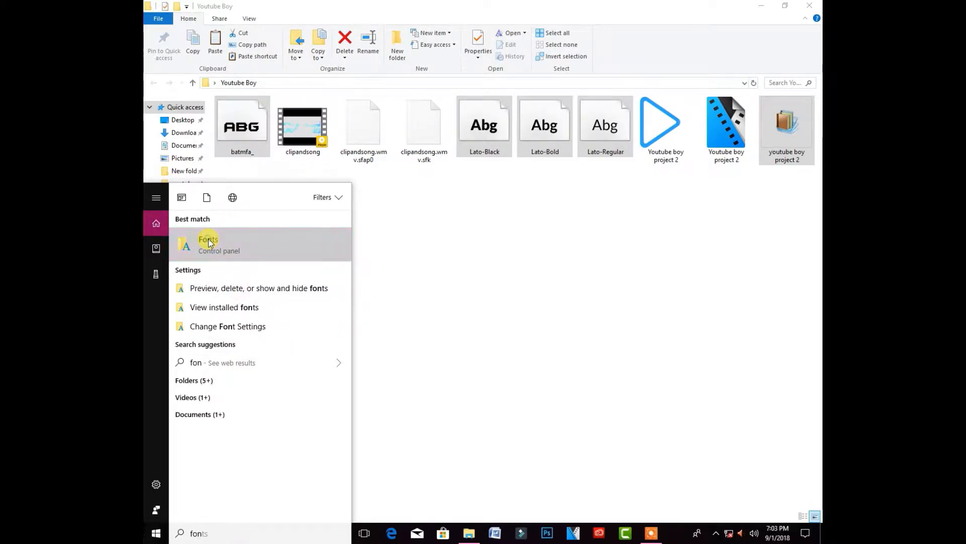
click(208, 239)
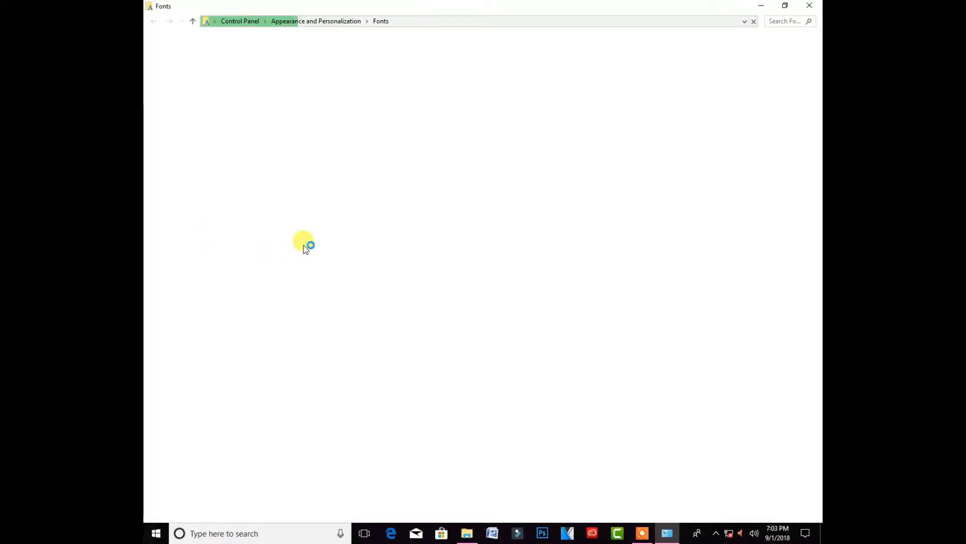
scroll(330, 248, down, 10)
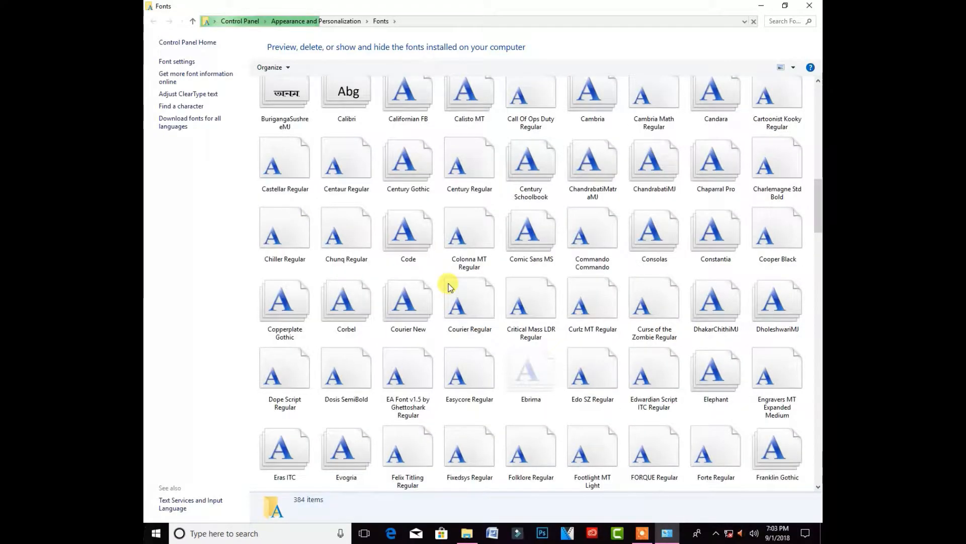
scroll(465, 315, down, 10)
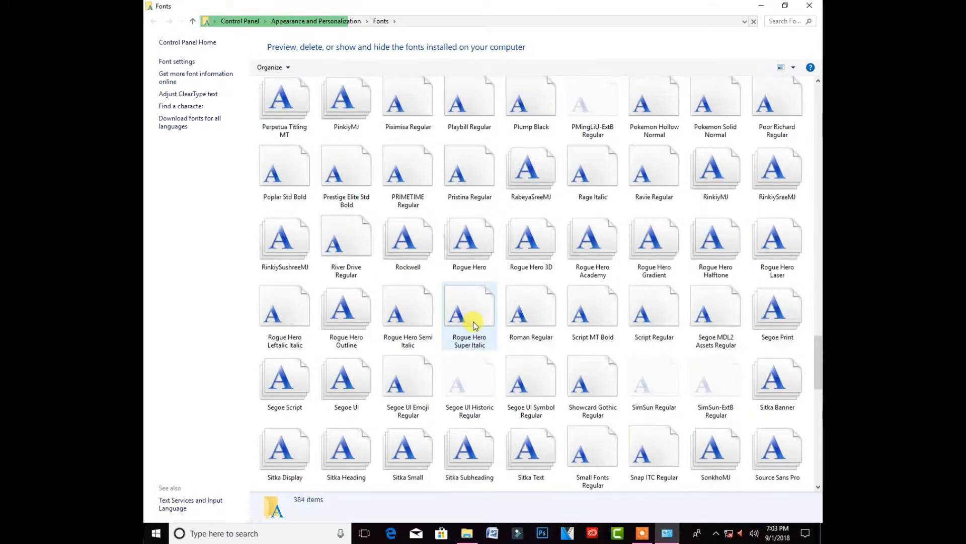
scroll(475, 325, down, 10)
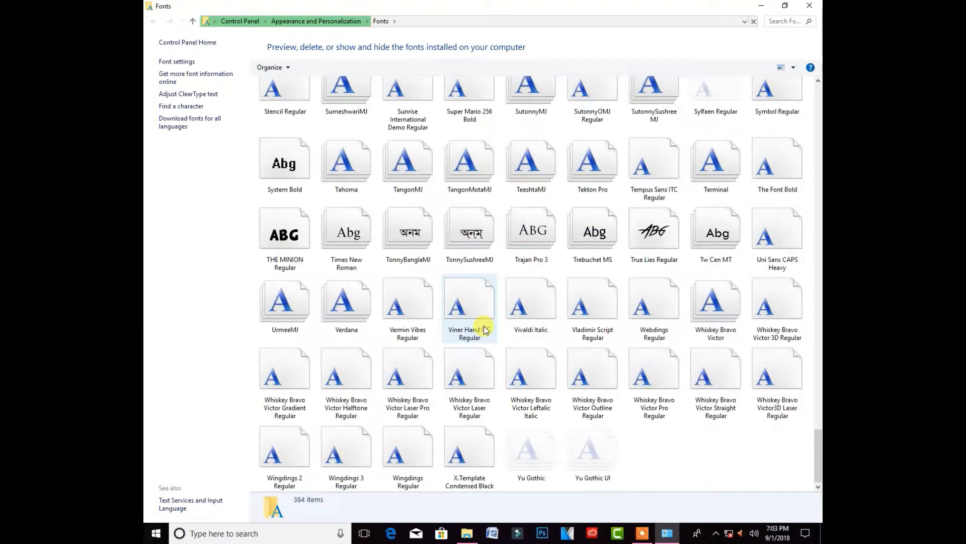
right_click(653, 469)
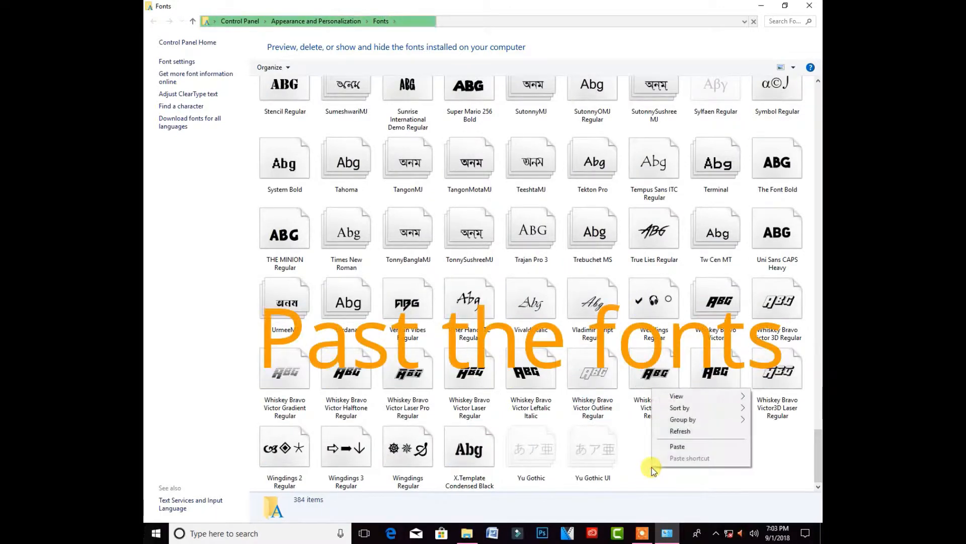
right_click(770, 450)
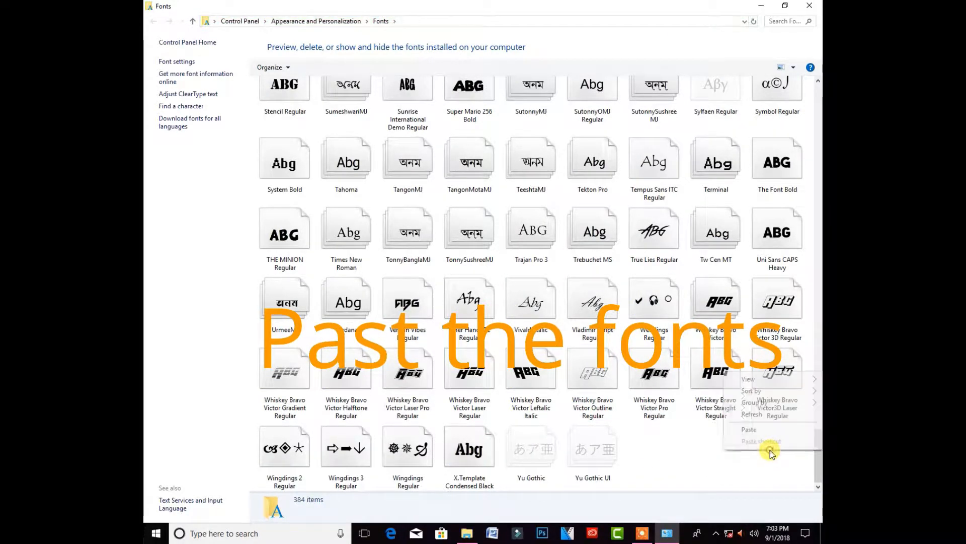
click(745, 431)
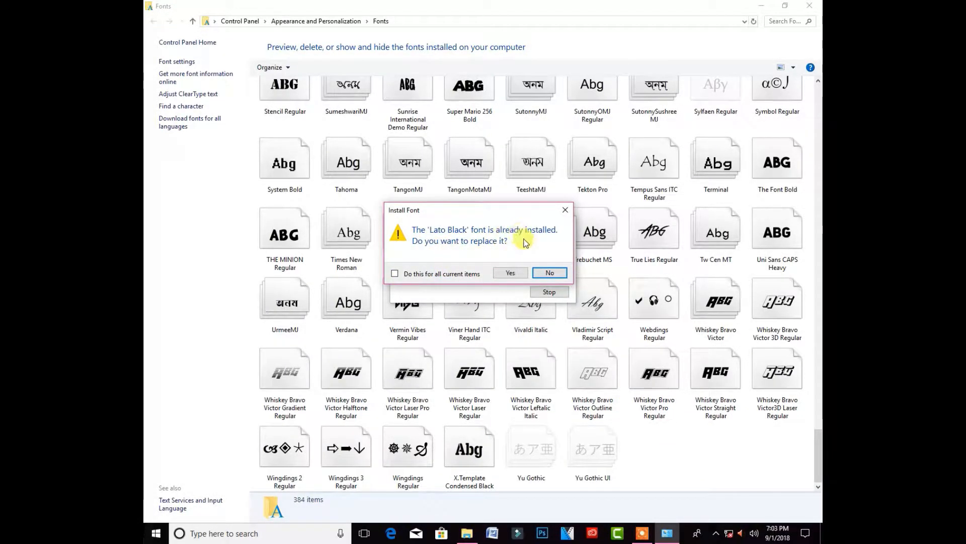
Decline replacing the installed Lato and BatmanForeverAlternate fonts, and close the font installation dialog
click(548, 267)
click(548, 267)
click(548, 268)
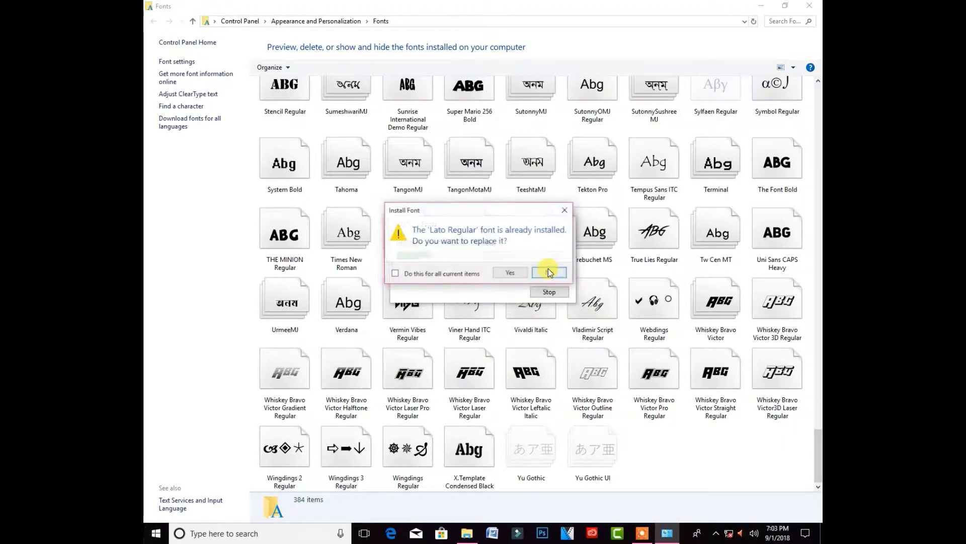
click(548, 271)
click(548, 272)
click(550, 276)
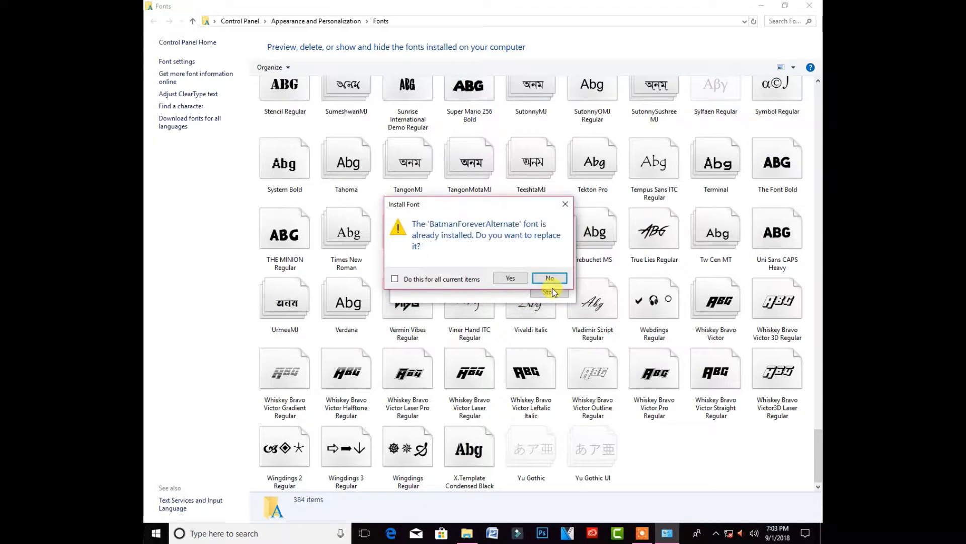
click(550, 277)
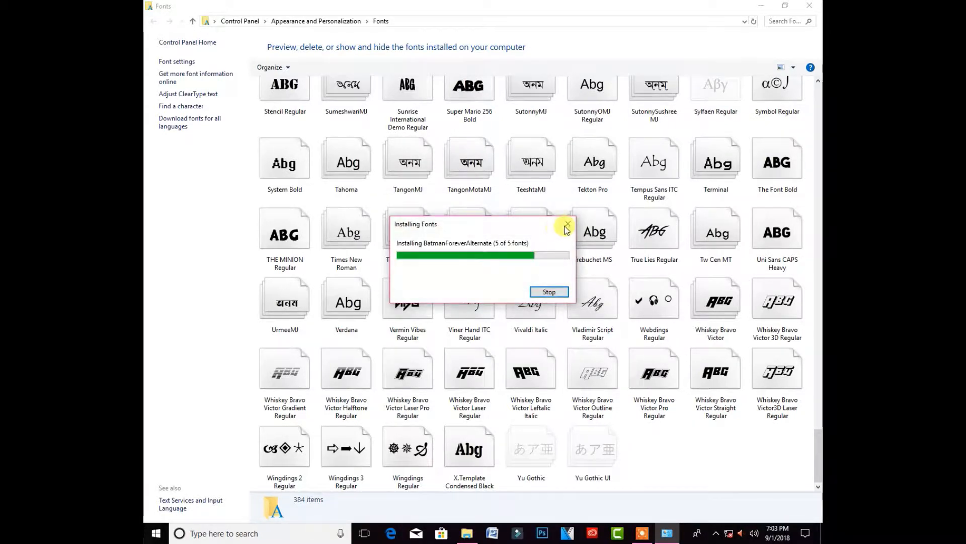
click(568, 224)
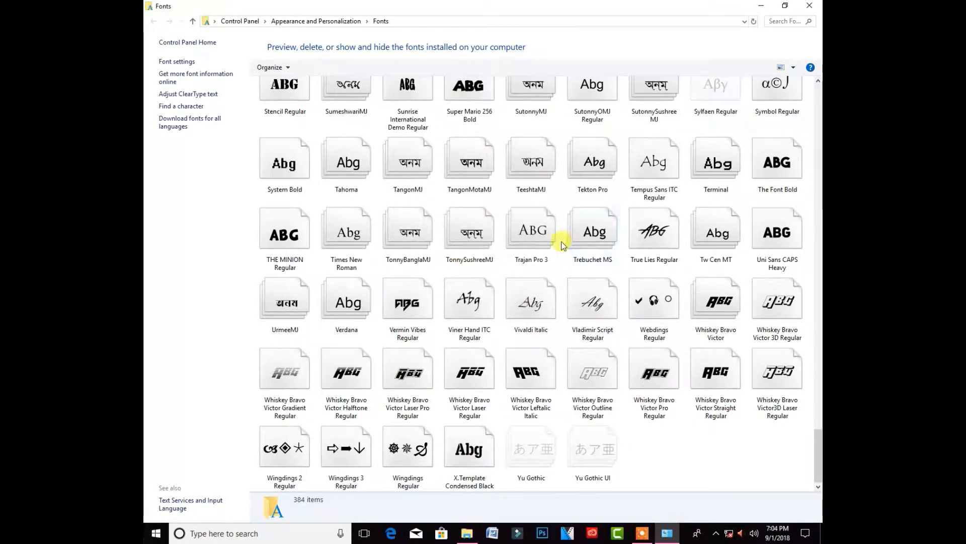
Close the Fonts window and open the "Youtube boy project 2" project file in VEGAS Pro
click(804, 7)
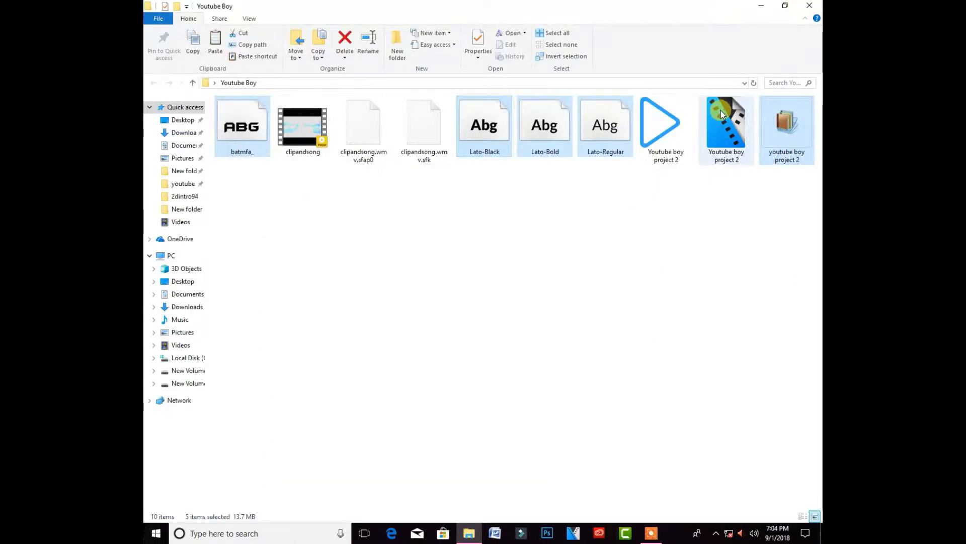
click(562, 218)
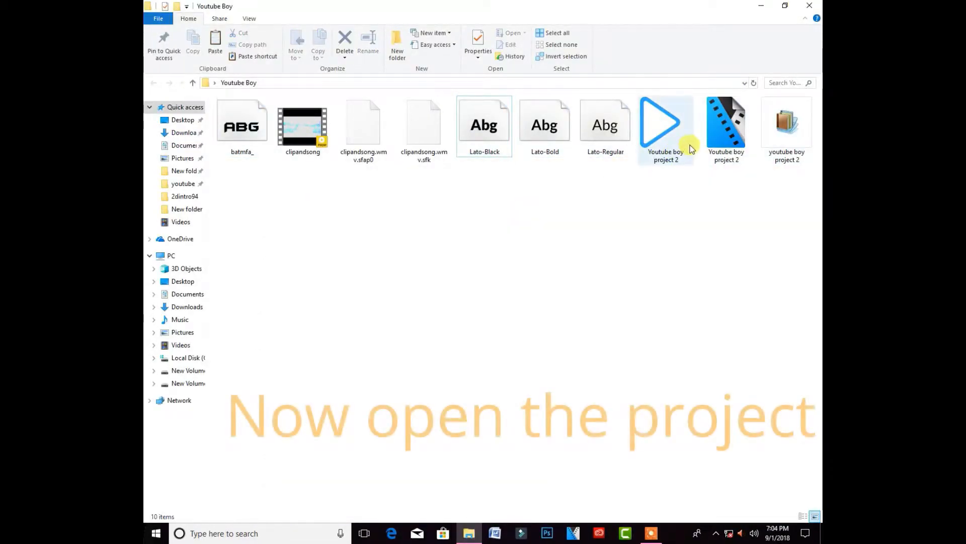
double_click(724, 140)
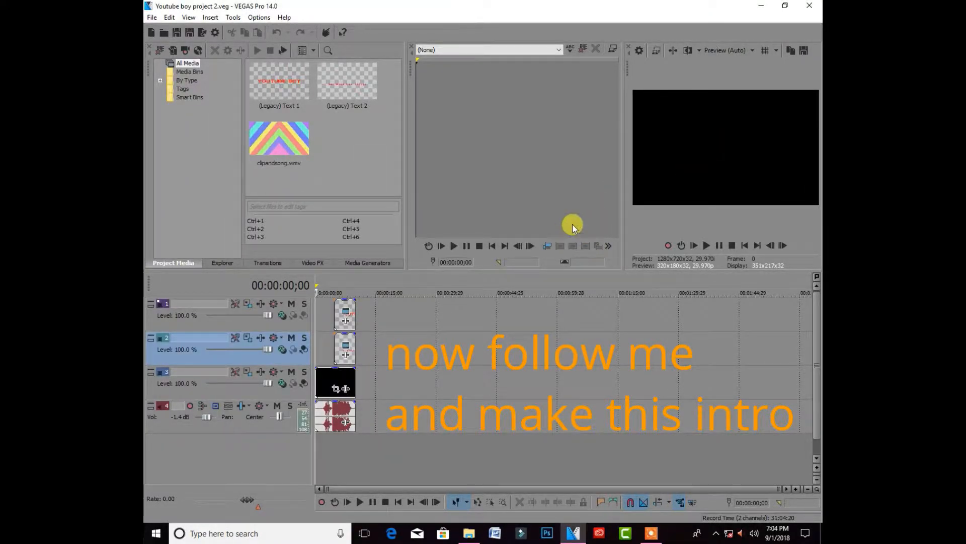
Play the intro project in the preview to review its animation and both text lines
click(713, 247)
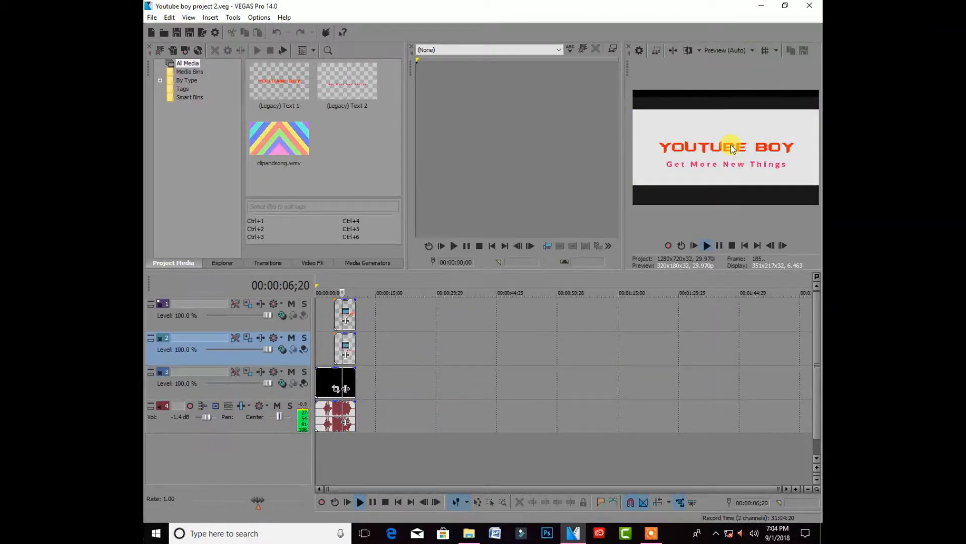
click(707, 247)
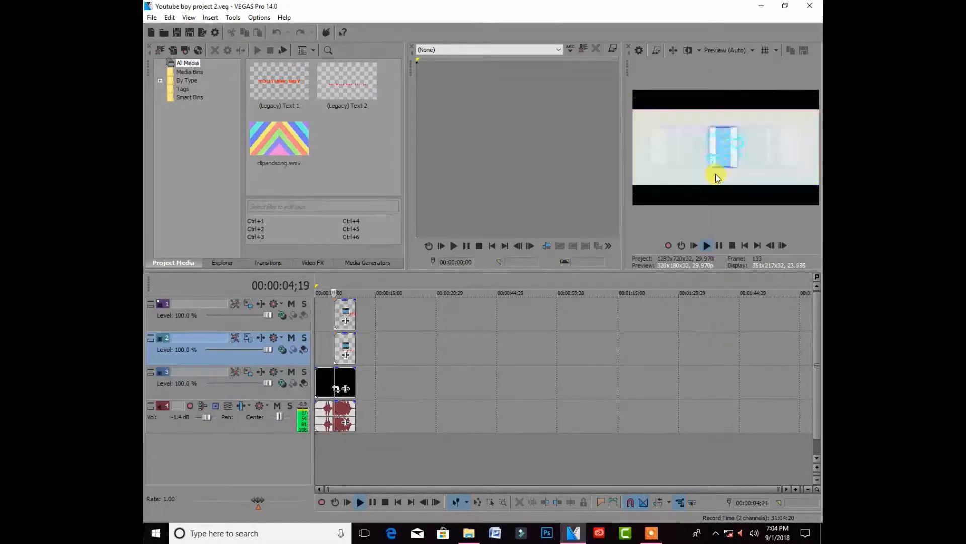
click(719, 245)
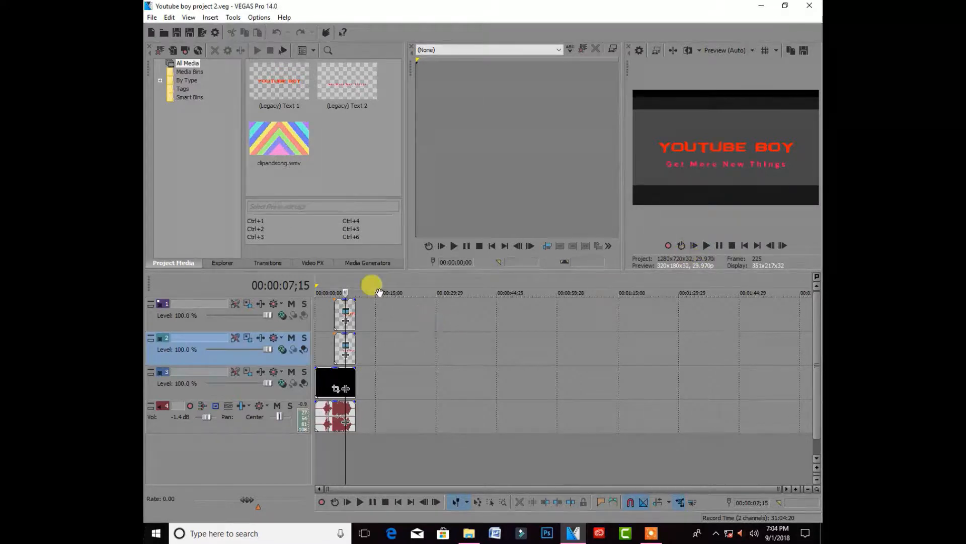
key(space)
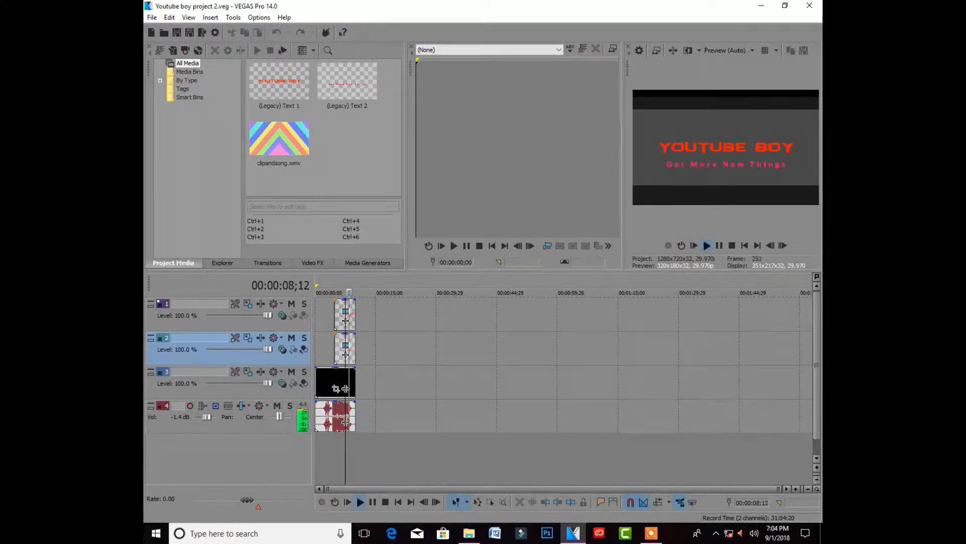
key(space)
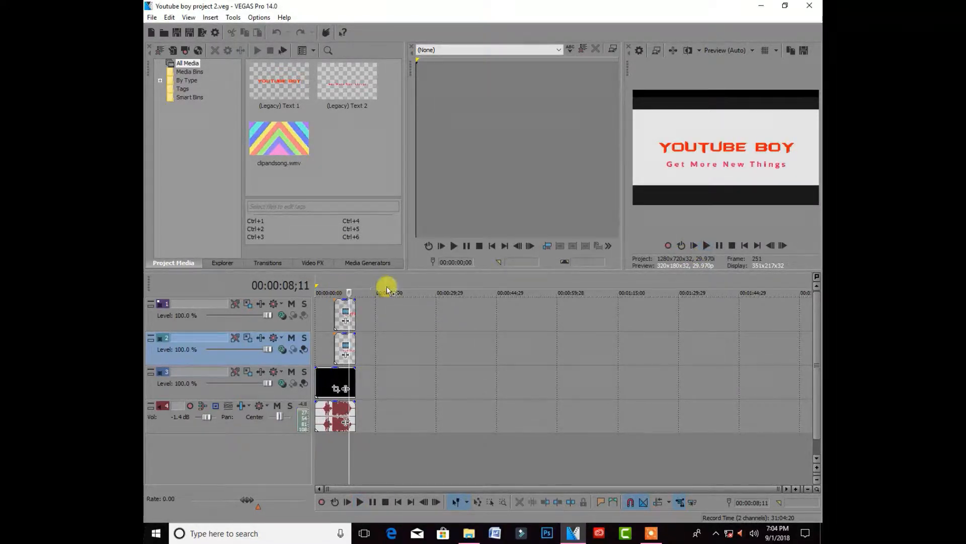
Replace the main title text on the first track with "YOUR NAME", keeping the BatmanForeverAlternate font
click(794, 490)
click(795, 490)
click(796, 490)
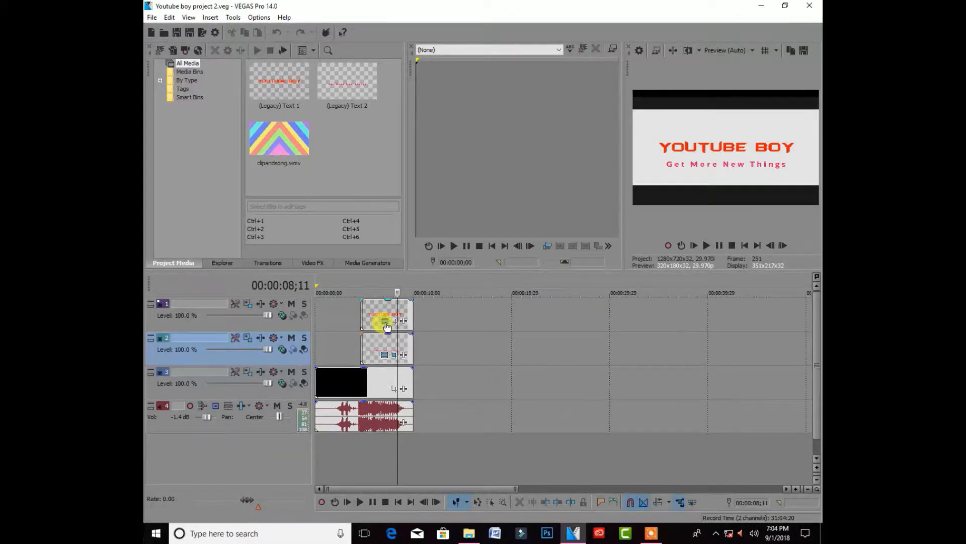
click(385, 322)
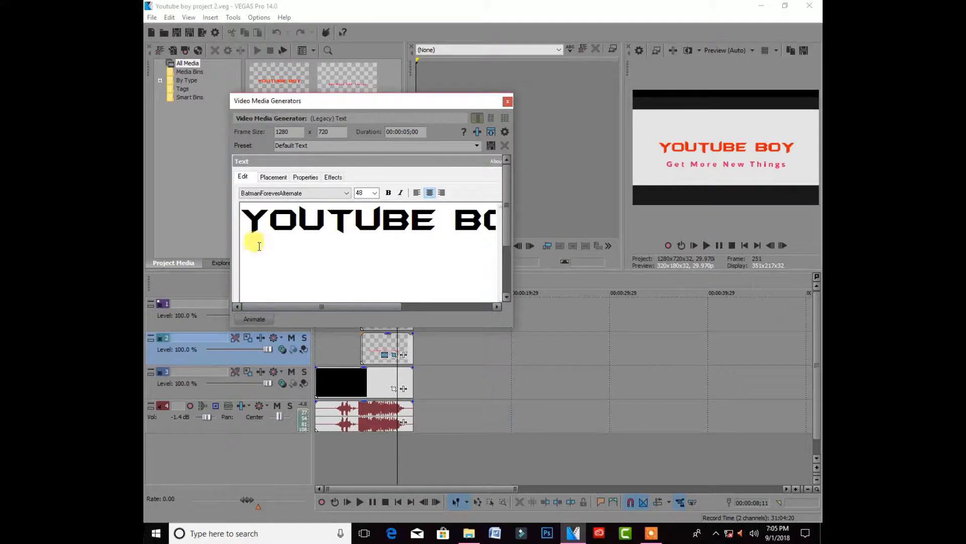
drag(248, 243, 520, 244)
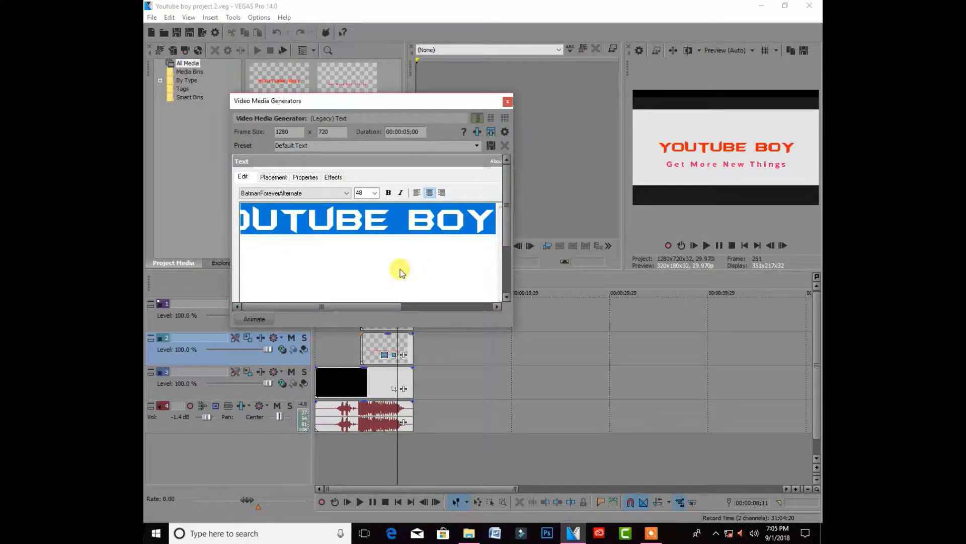
text(YOU)
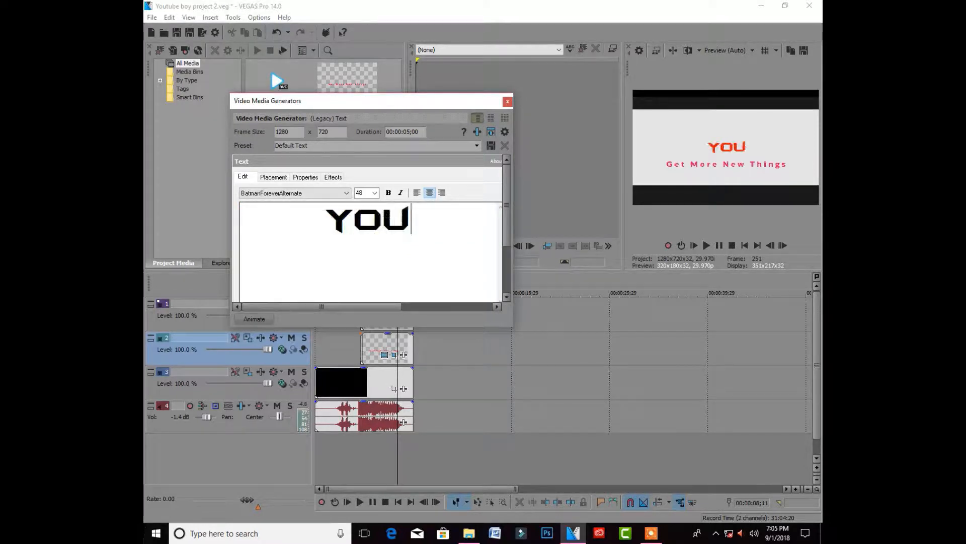
text(R NAME)
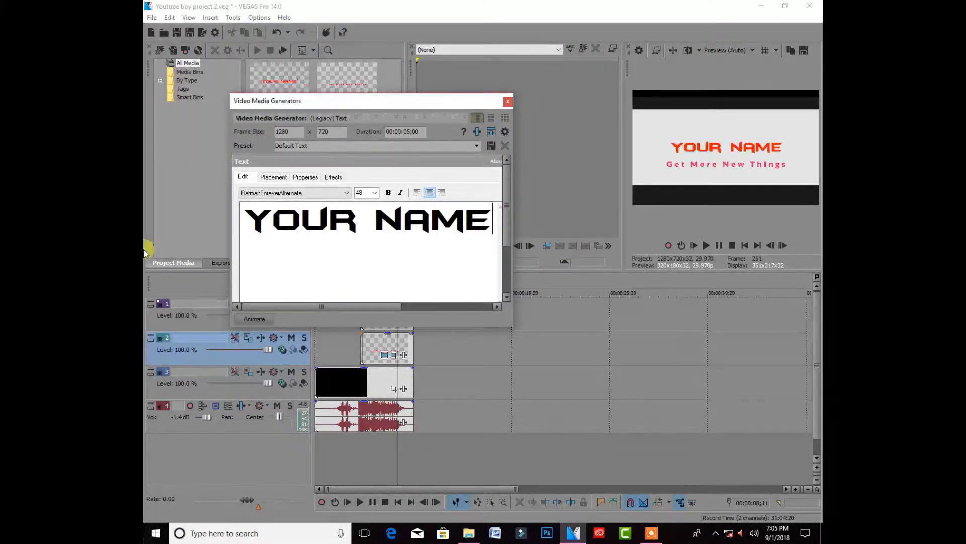
click(334, 193)
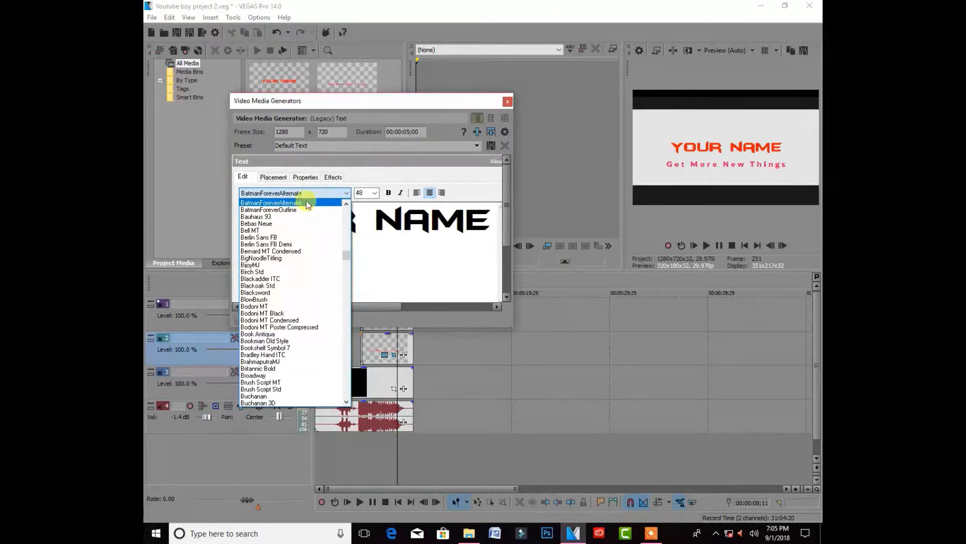
click(373, 257)
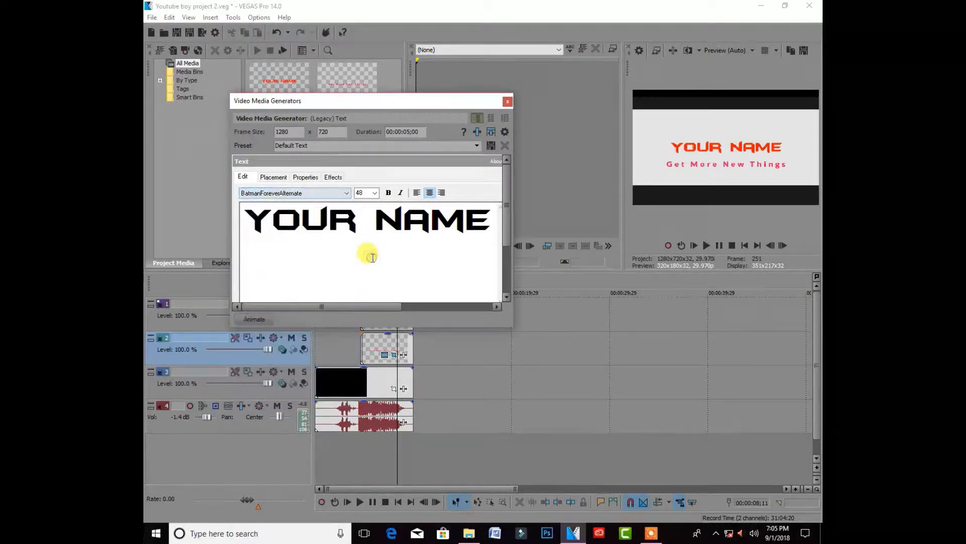
Set the main title's text color to blue-violet with RGB 76, 33, 255, and close the text generator
click(309, 177)
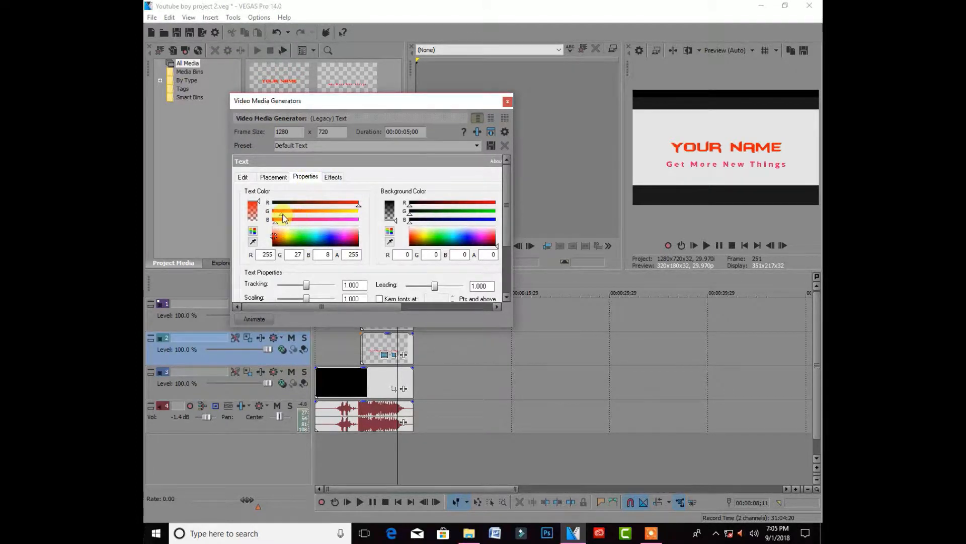
drag(297, 239, 331, 234)
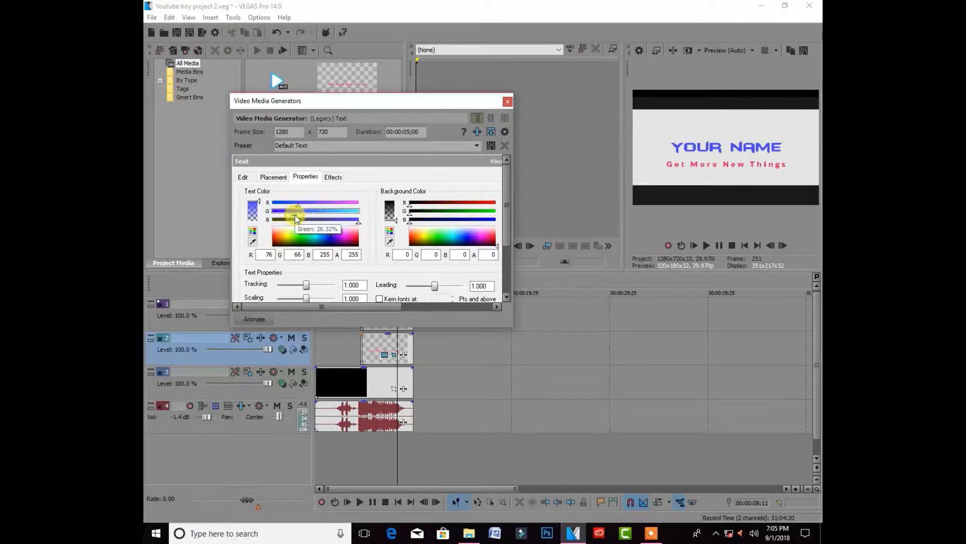
drag(296, 214, 282, 215)
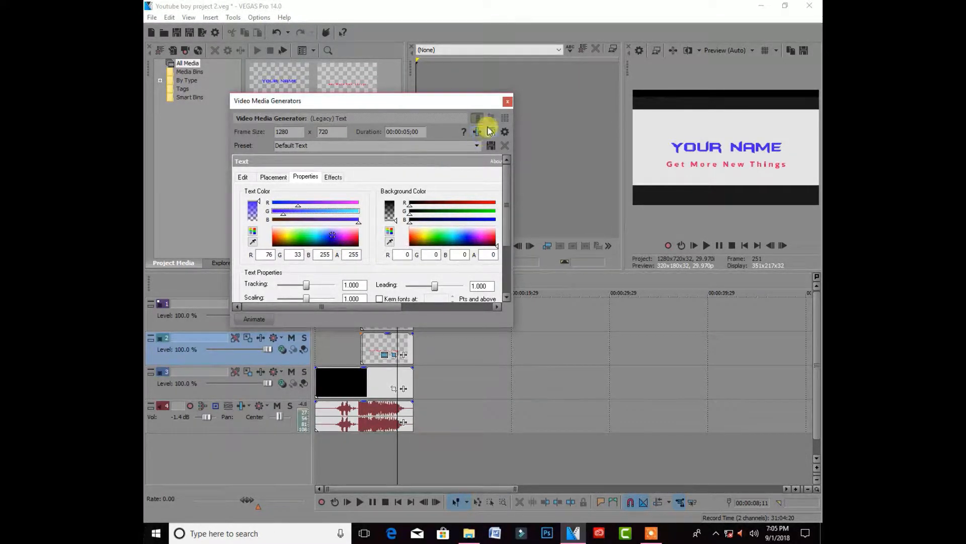
click(506, 104)
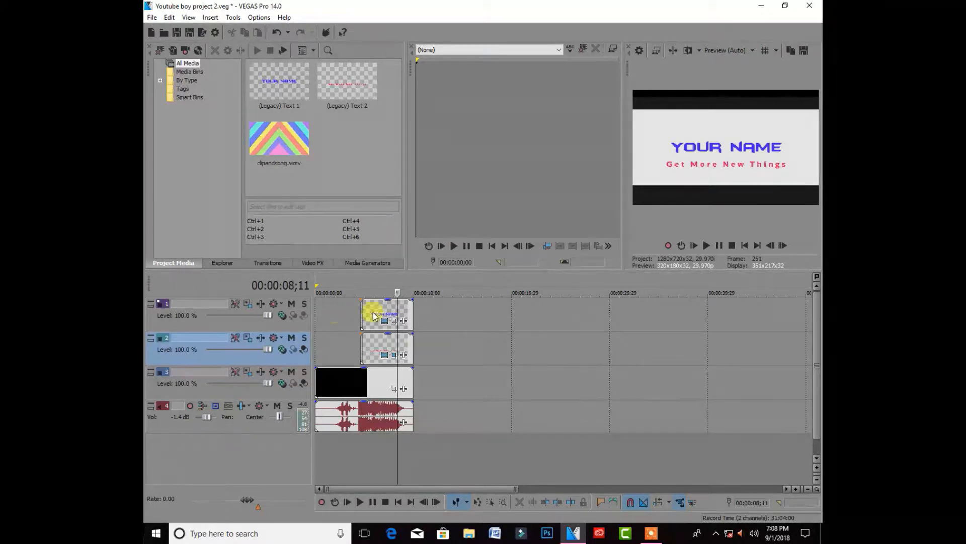
Replace the tagline text on the second track with "Your slogan"
click(386, 356)
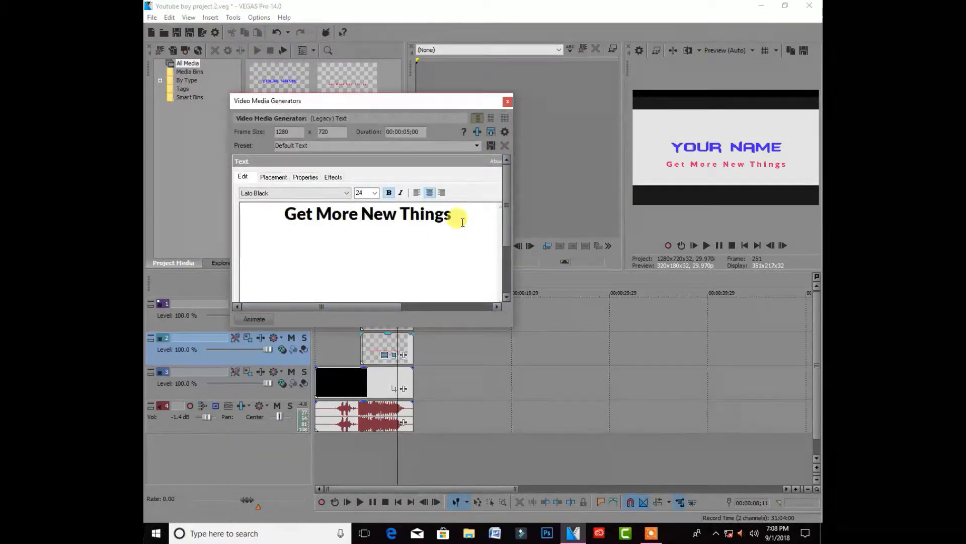
drag(462, 222, 290, 228)
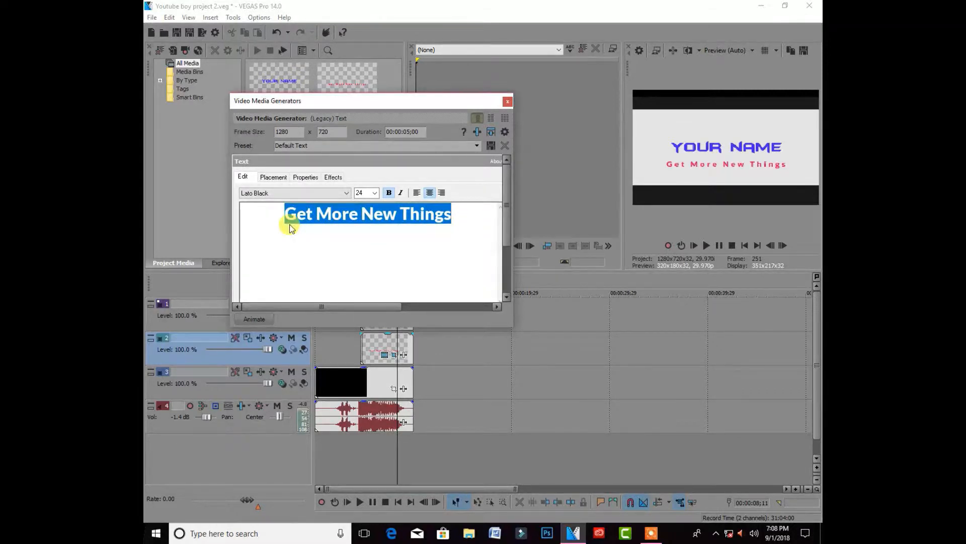
text(your)
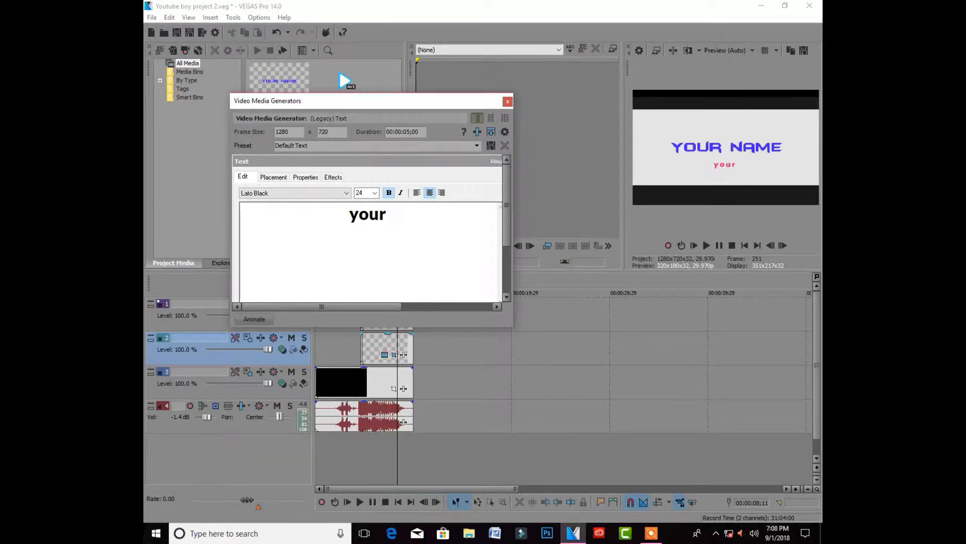
key(BackSpace)
key(BackSpace)
key(BackSpace)
text(our s)
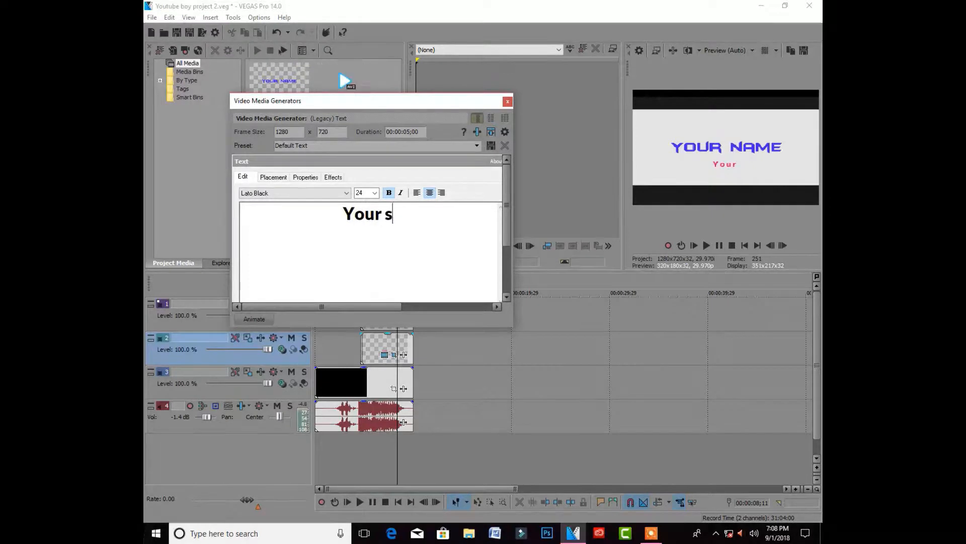
text(log)
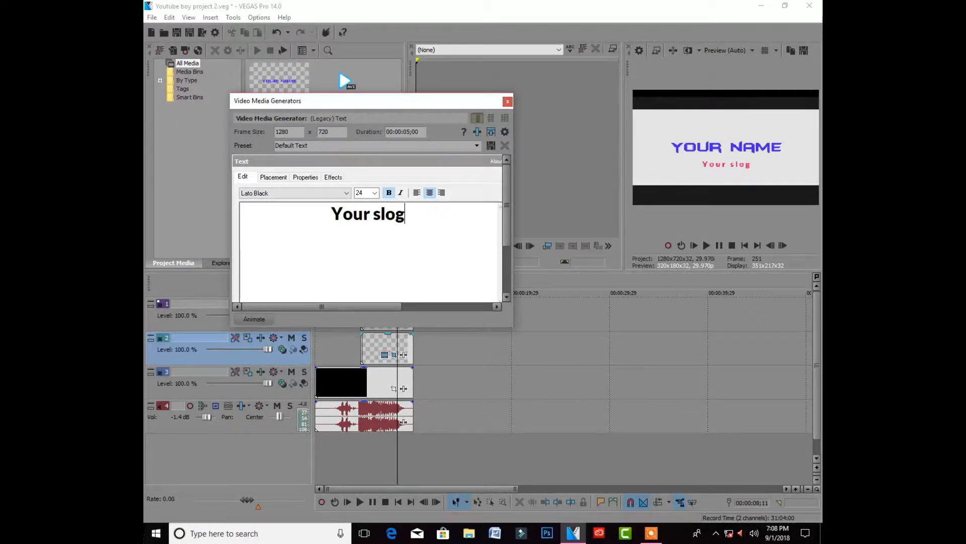
text(an)
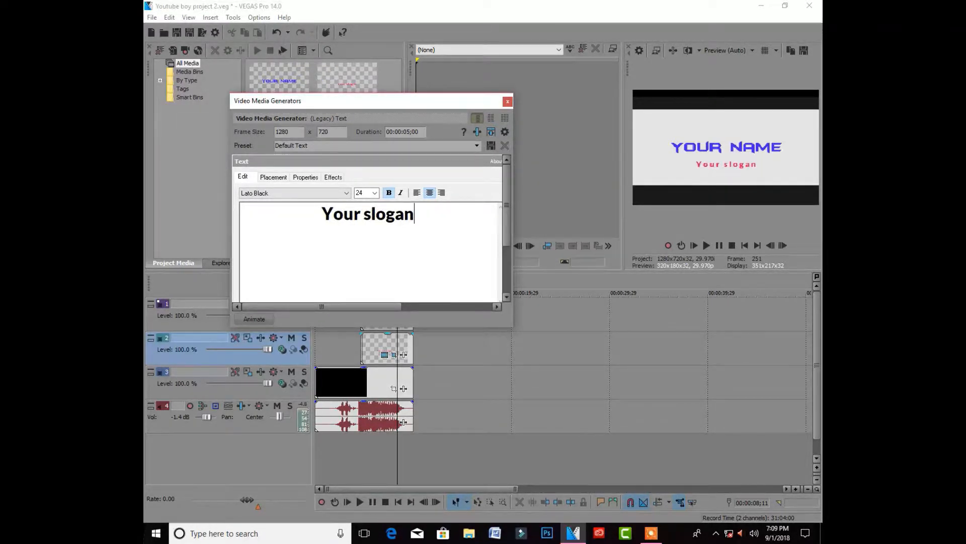
Capitalize the tagline's second word to read "Your Slogan", keep the Lato Black font, and close the text generator
click(369, 217)
key(BackSpace)
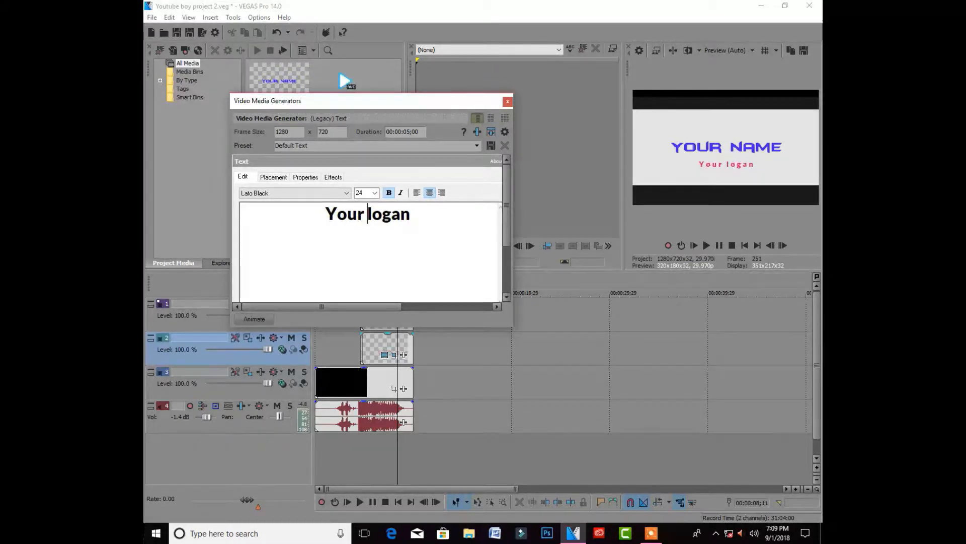
text(S)
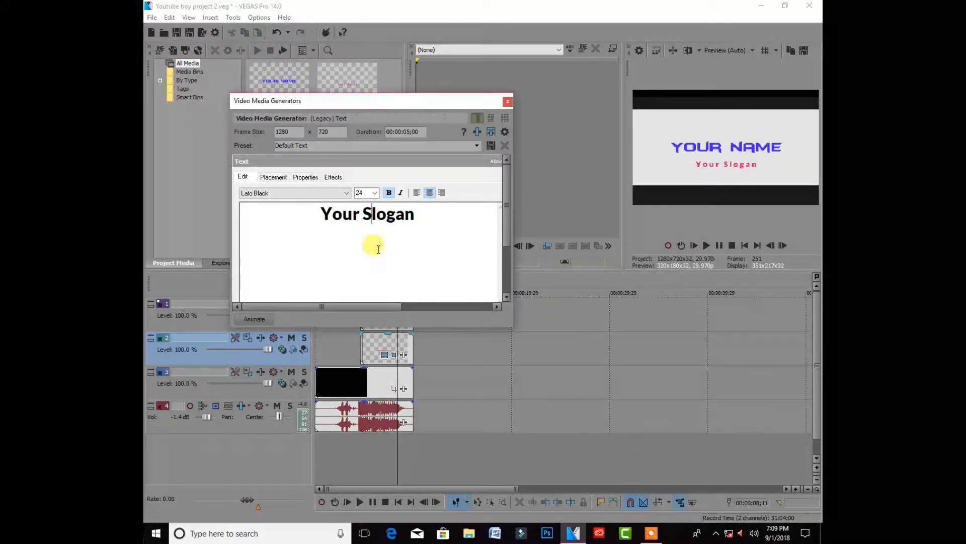
click(338, 194)
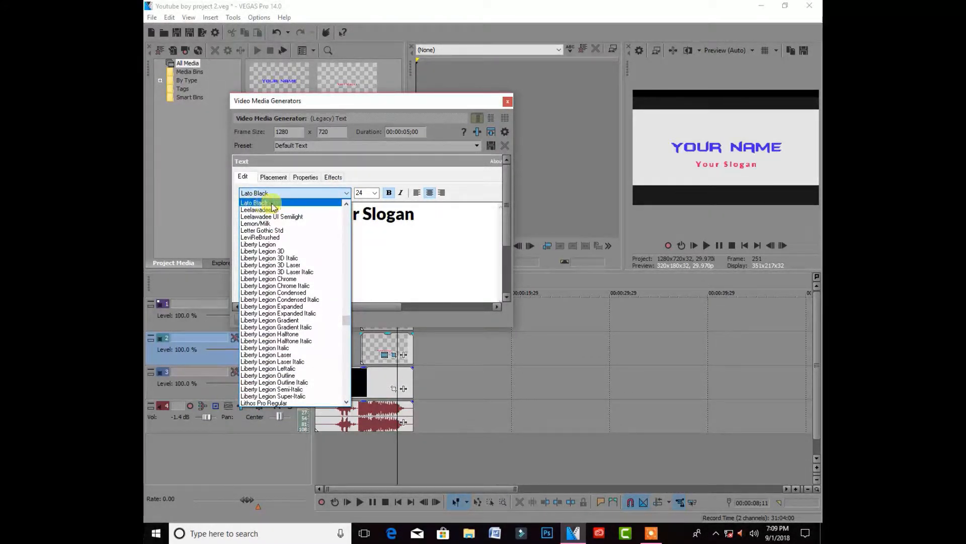
click(253, 201)
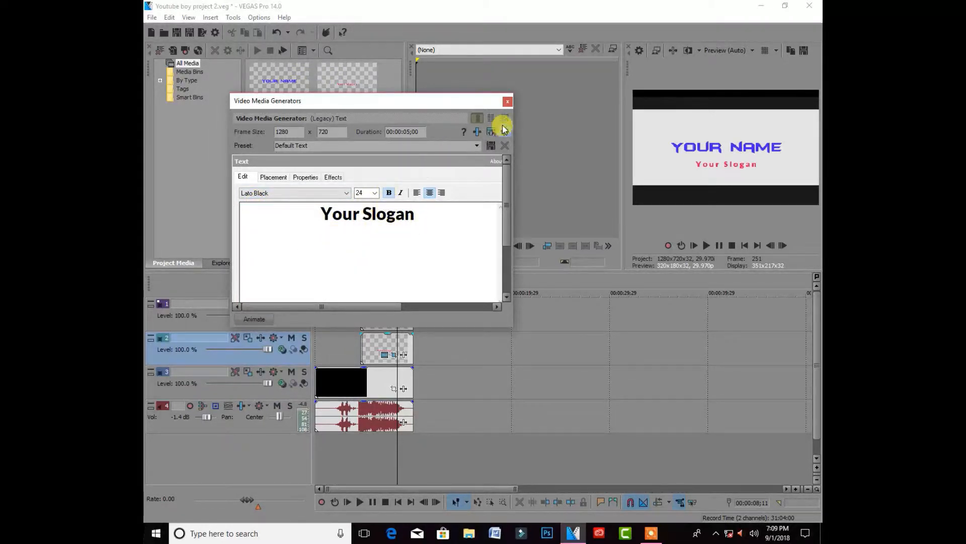
click(508, 104)
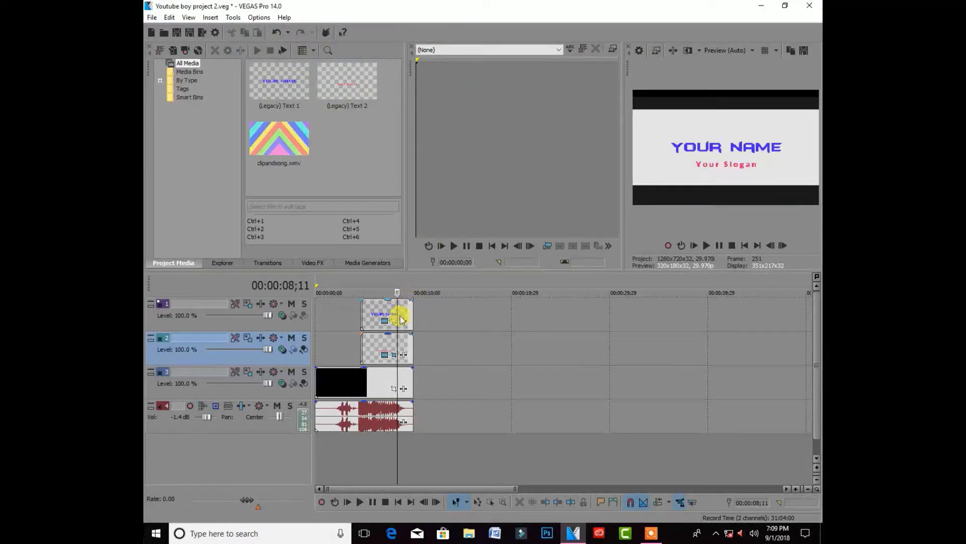
Set the tagline's text color to light blue with RGB 67, 120, 255, and close the text generator
click(385, 355)
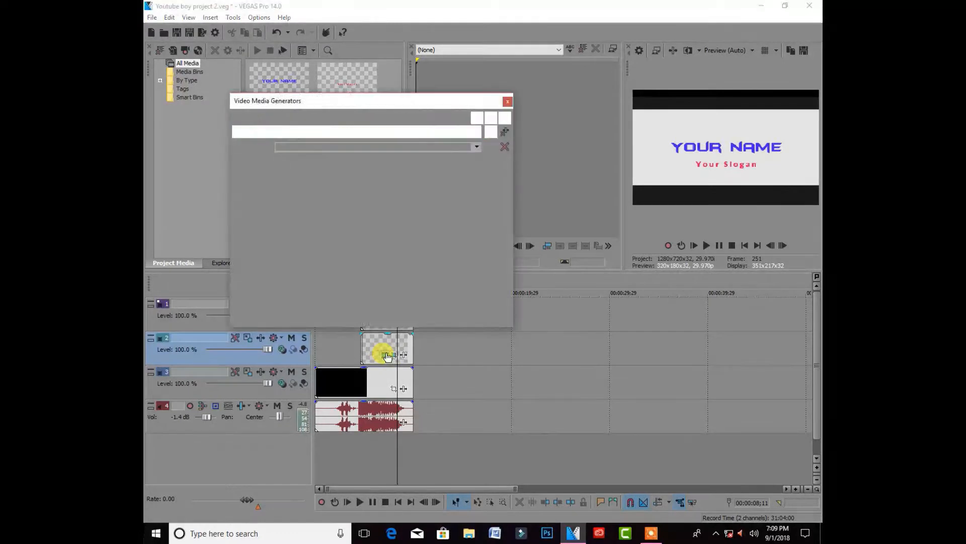
click(306, 177)
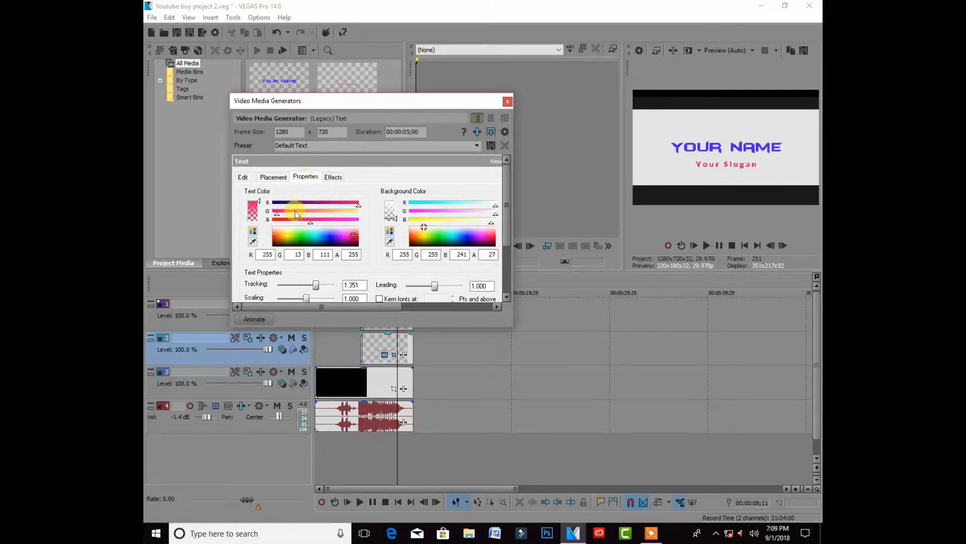
click(286, 204)
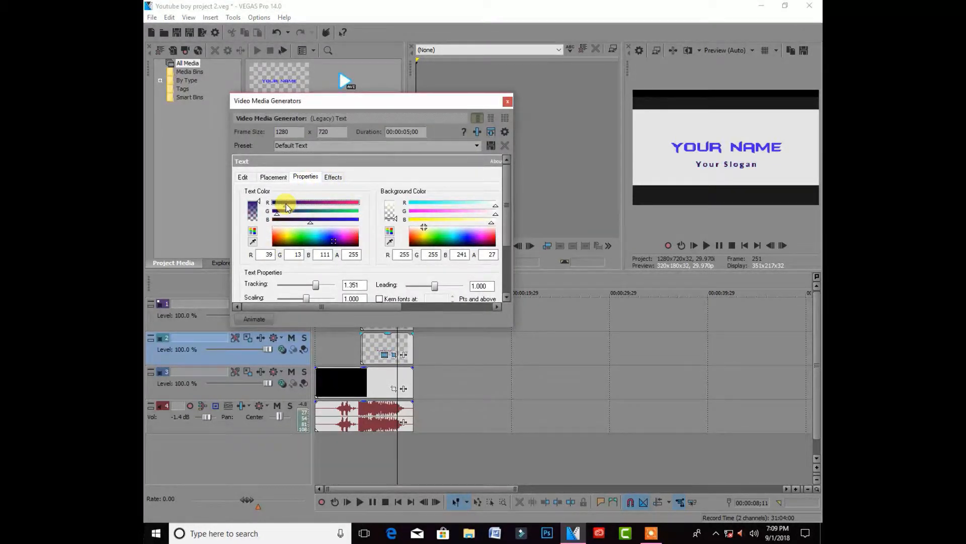
click(327, 237)
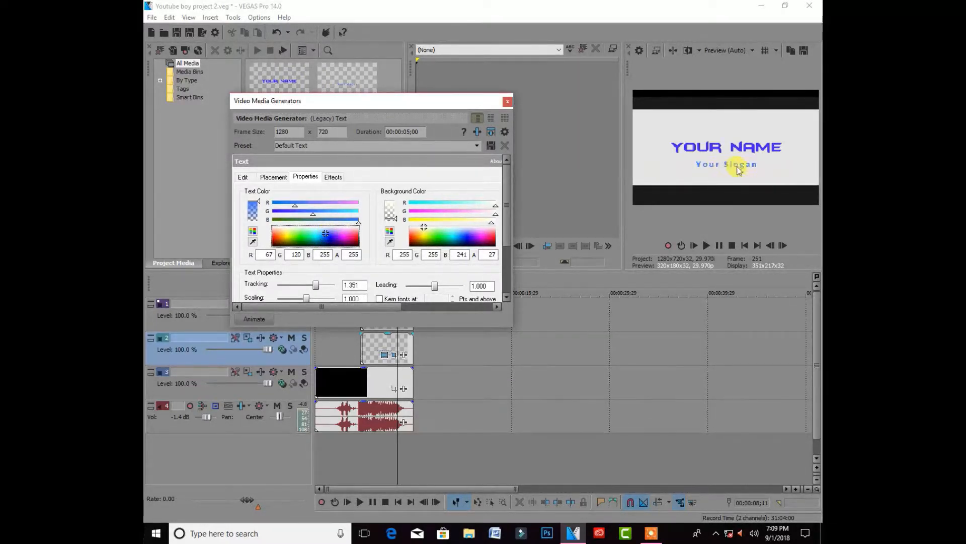
click(507, 104)
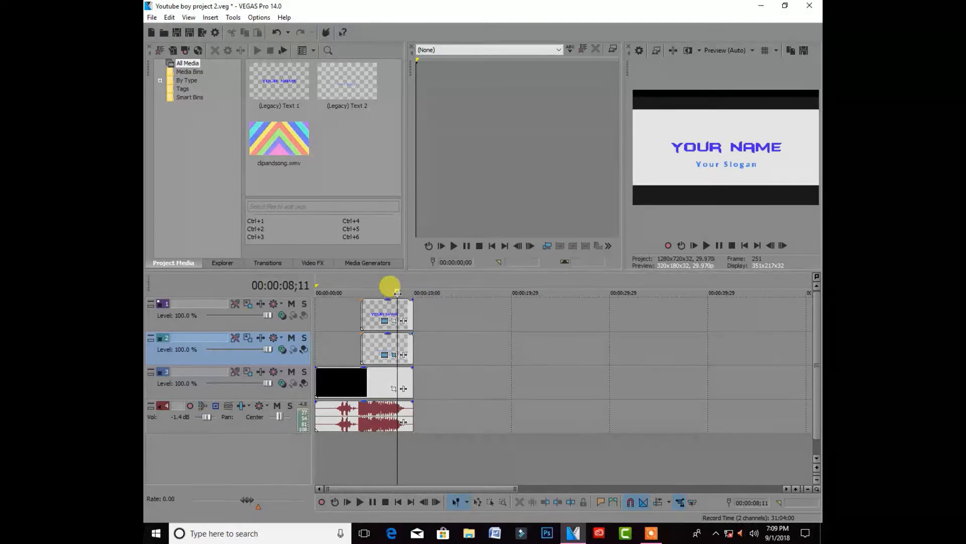
Play the intro from 00:00:02;15 to its end to review both text lines, and park the playhead at 00:00:07;20
key(space)
drag(398, 294, 340, 293)
click(718, 246)
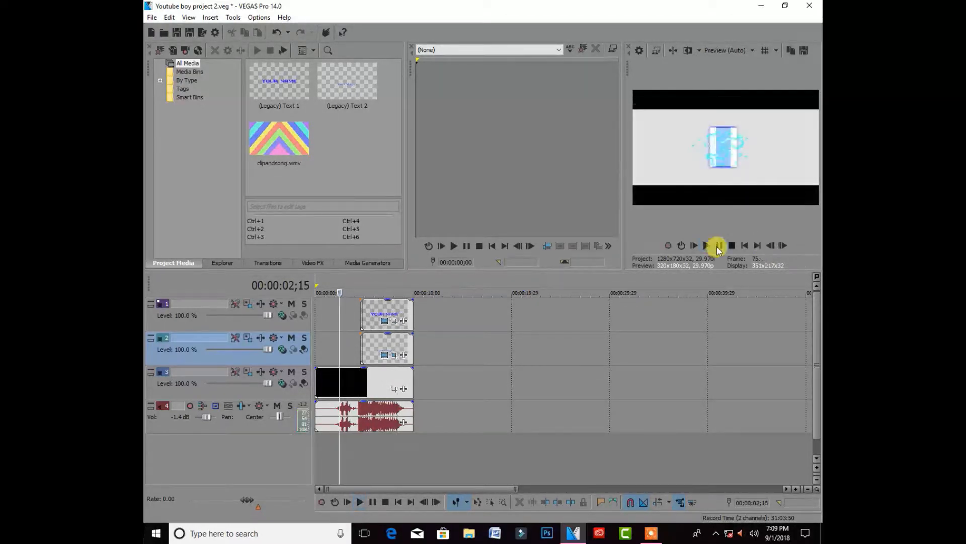
click(707, 247)
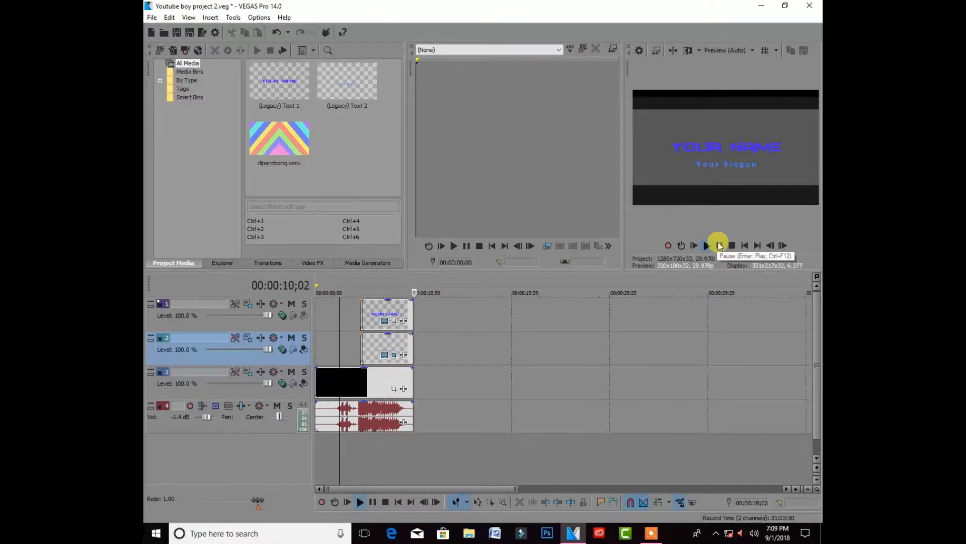
click(719, 245)
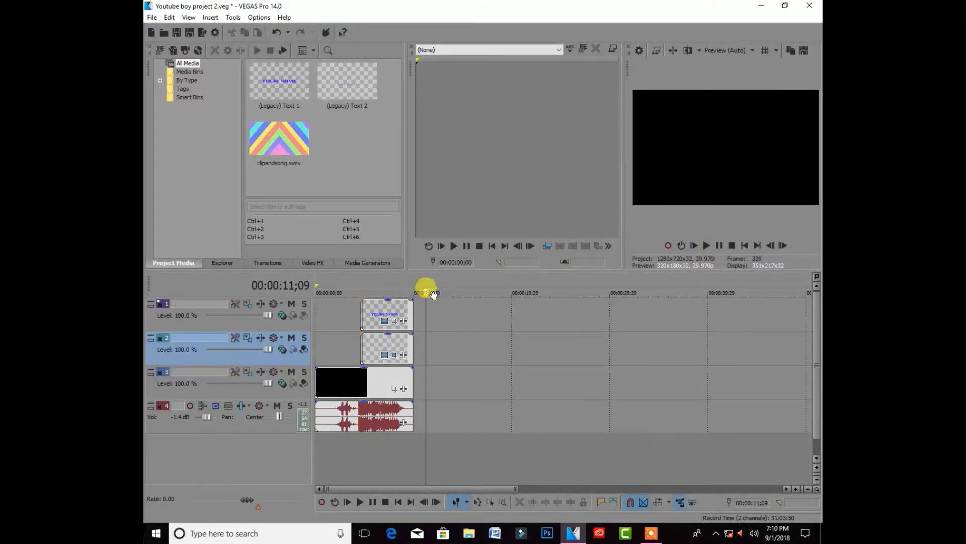
drag(425, 292, 390, 292)
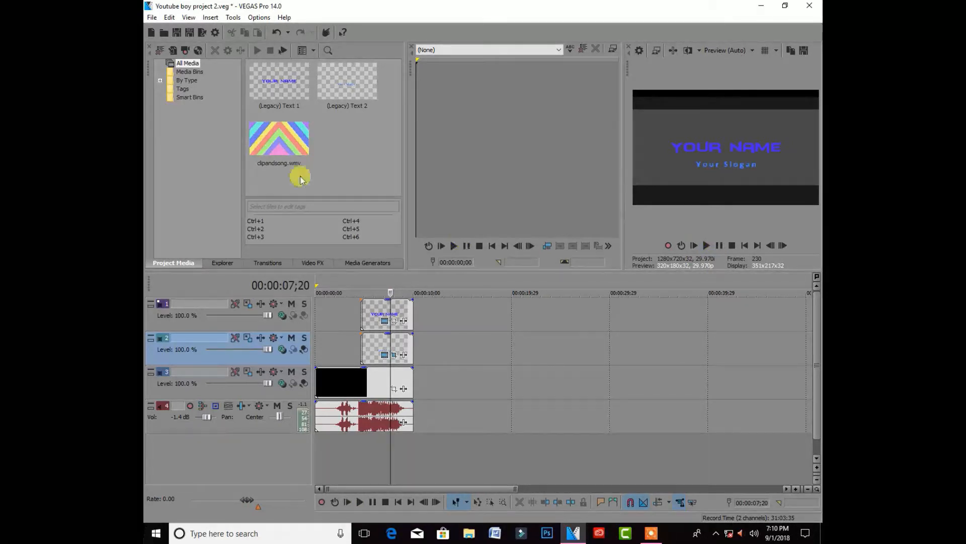
Render the project as "Youtube boy project 2.m2t" with the MainConcept MPEG-2 HDV 1080-60i template, and close the finished render dialog
click(152, 17)
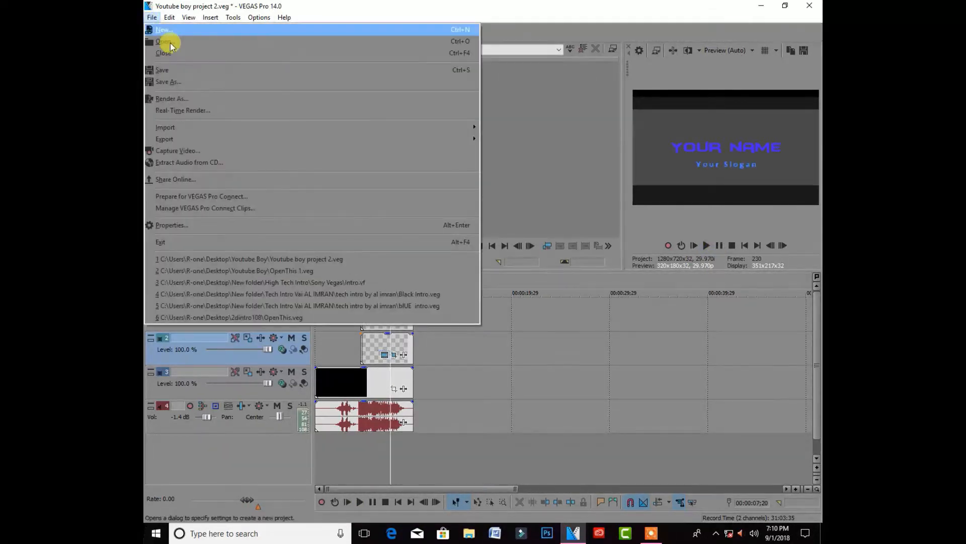
mouse_move(196, 128)
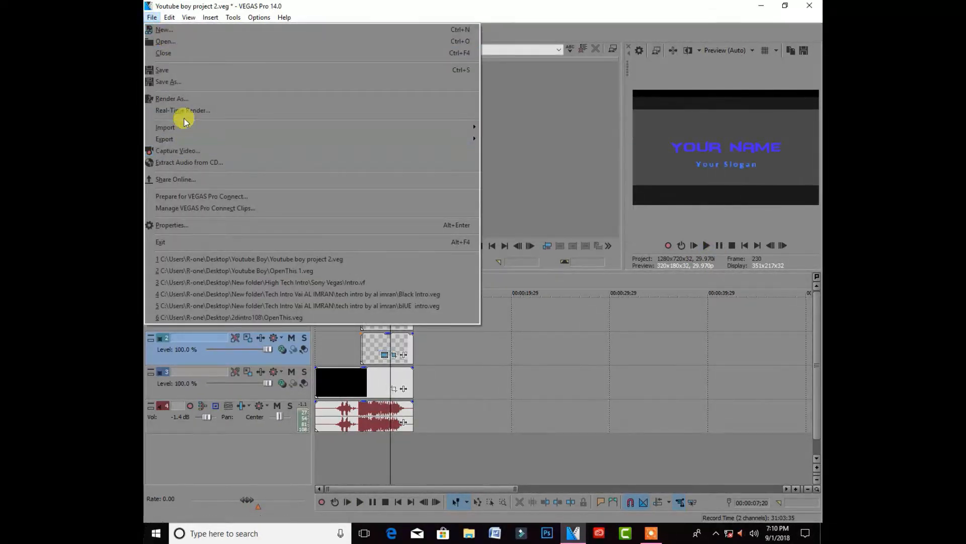
click(291, 98)
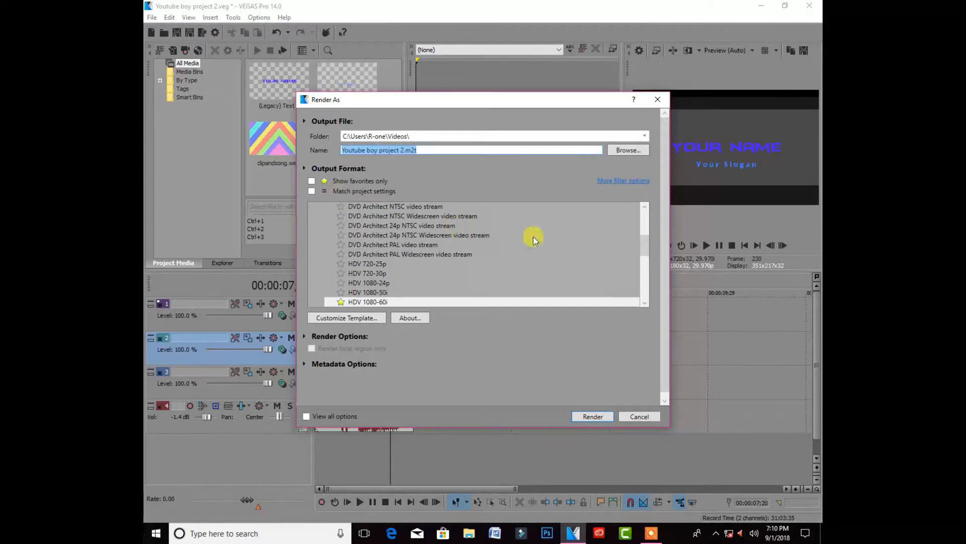
drag(642, 242, 641, 216)
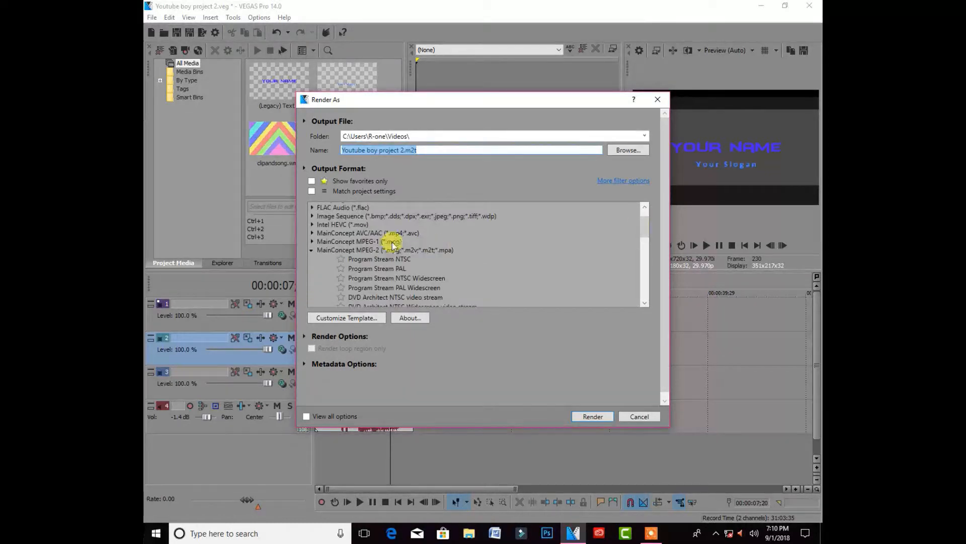
click(316, 250)
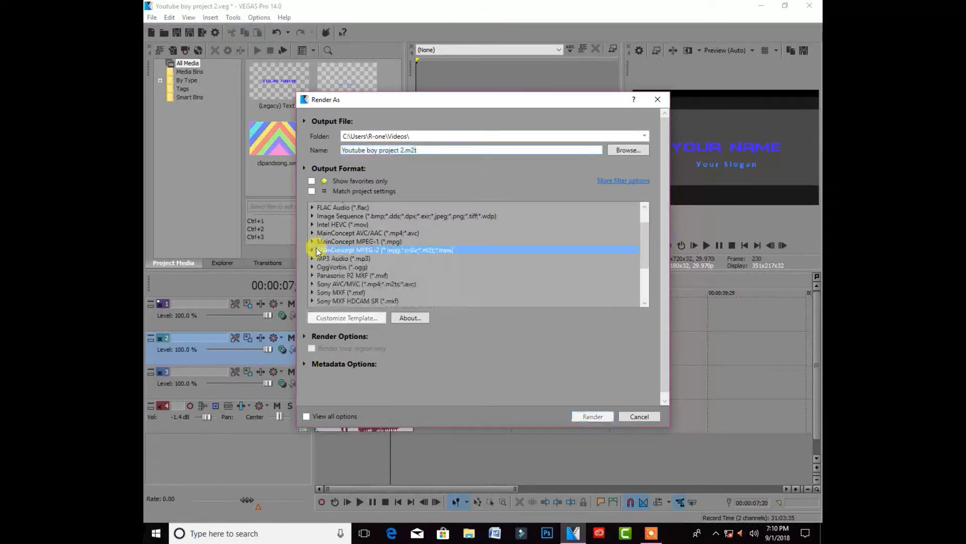
click(317, 250)
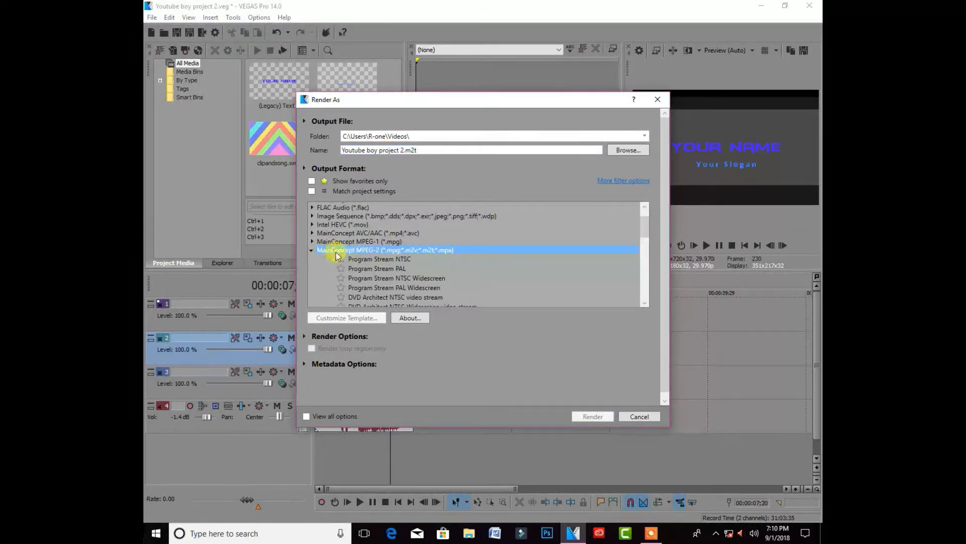
scroll(422, 250, down, 4)
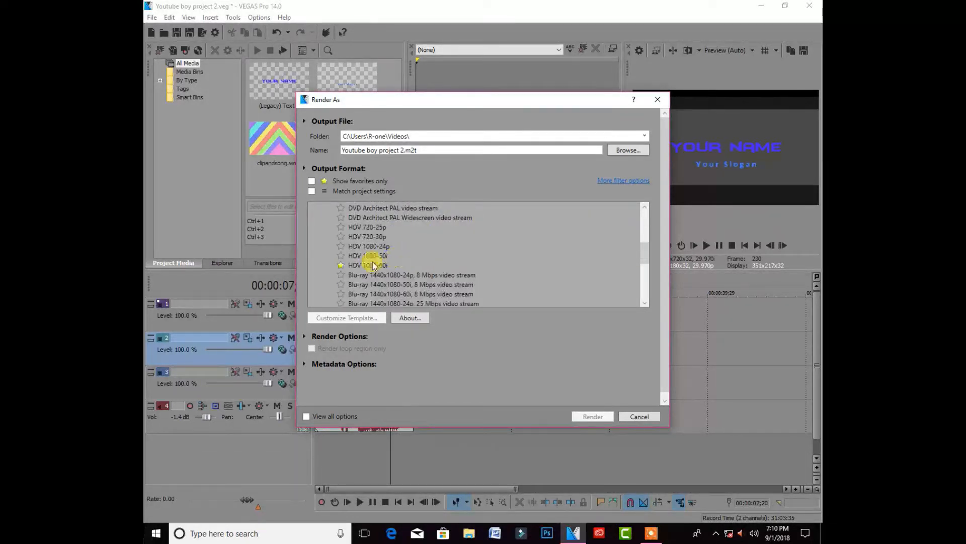
click(374, 267)
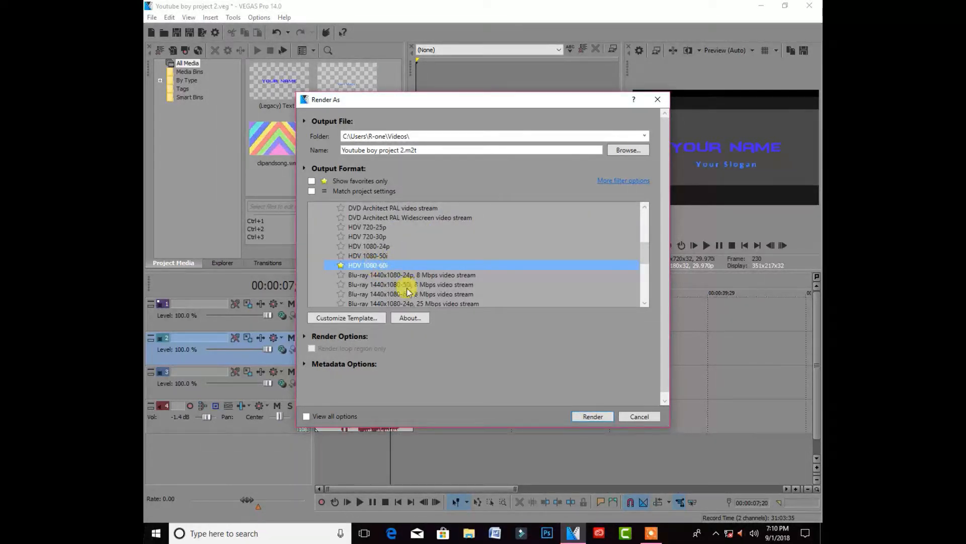
click(591, 417)
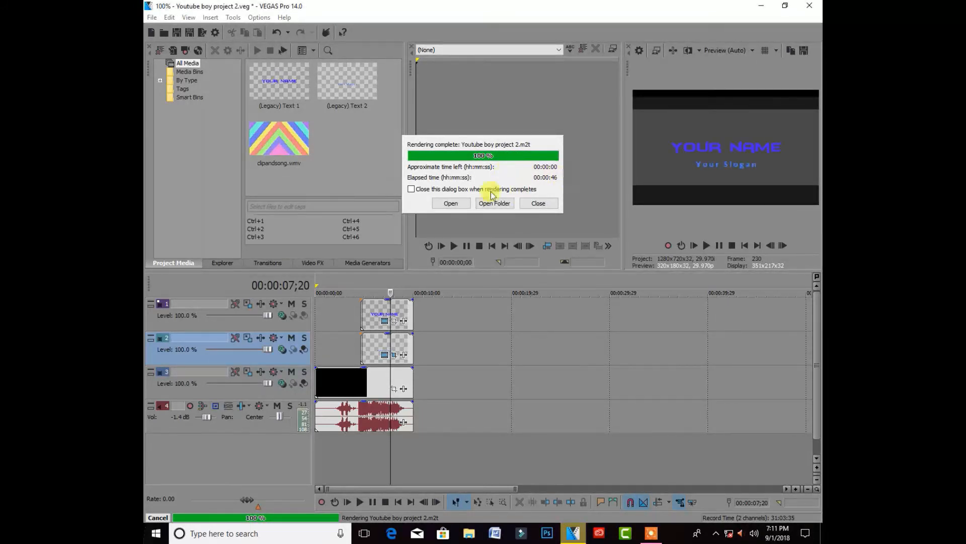
click(536, 203)
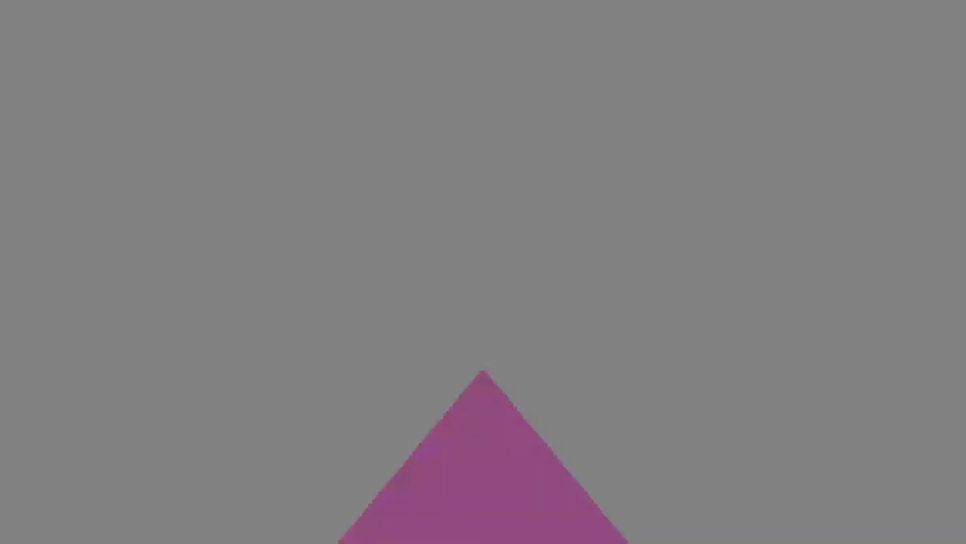